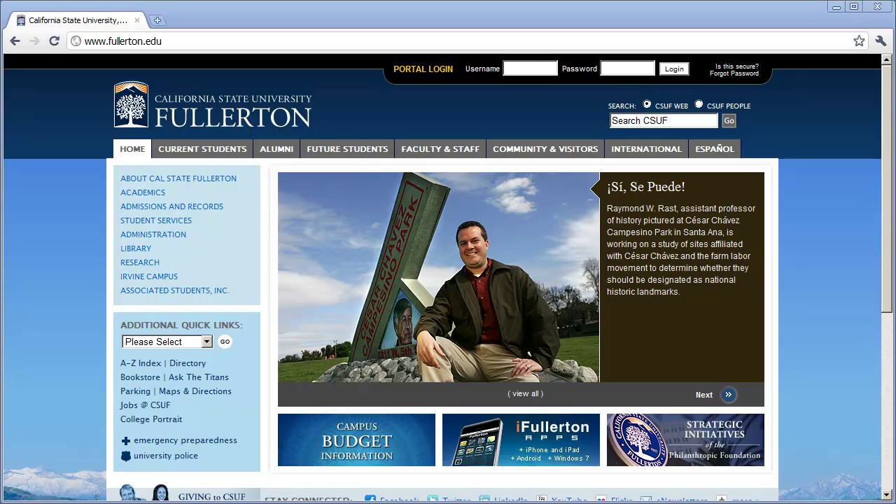
# - Load the vcl.fullerton.edu Virtual Computing Lab site in Chrome by typing vcl in the address bar
pyautogui.click(172, 41)
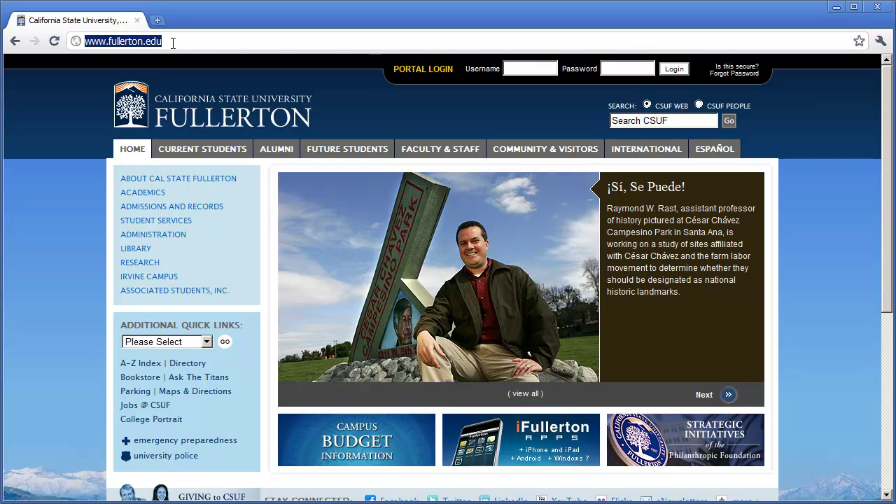
pyautogui.write('vcl')
pyautogui.press('End')
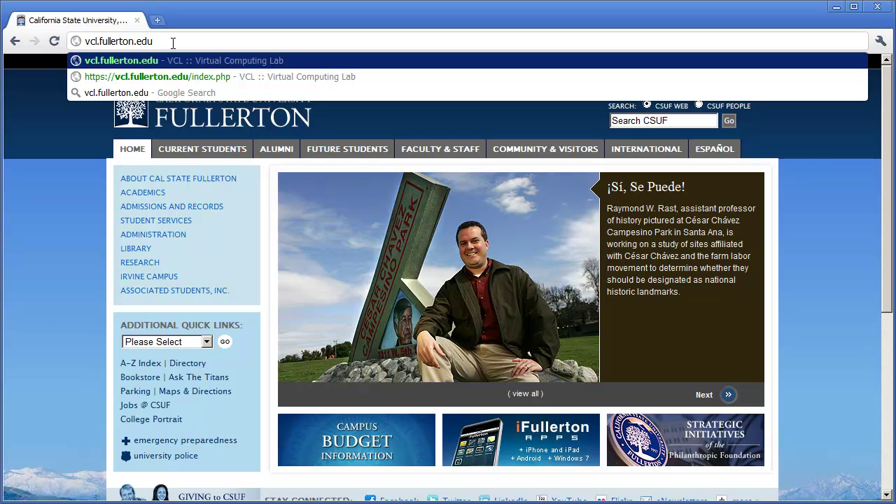
pyautogui.press('Return')
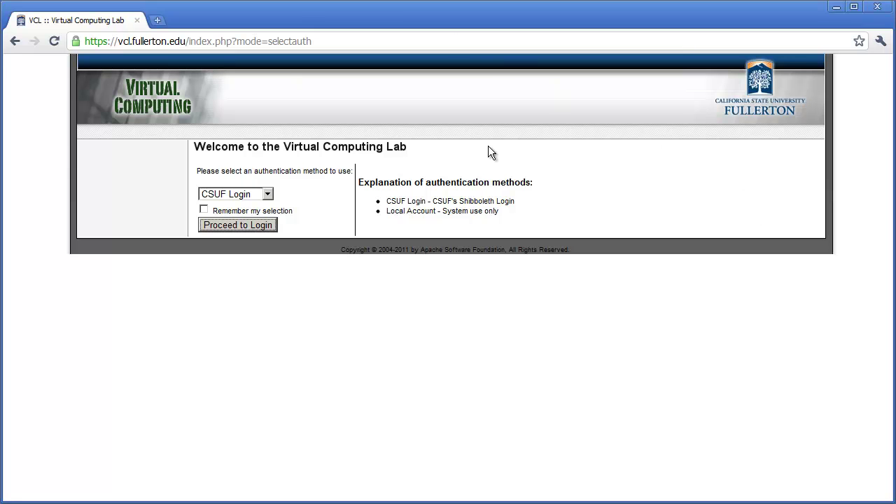
# - Proceed to CSUF Login and sign in with the account username and password
pyautogui.click(240, 227)
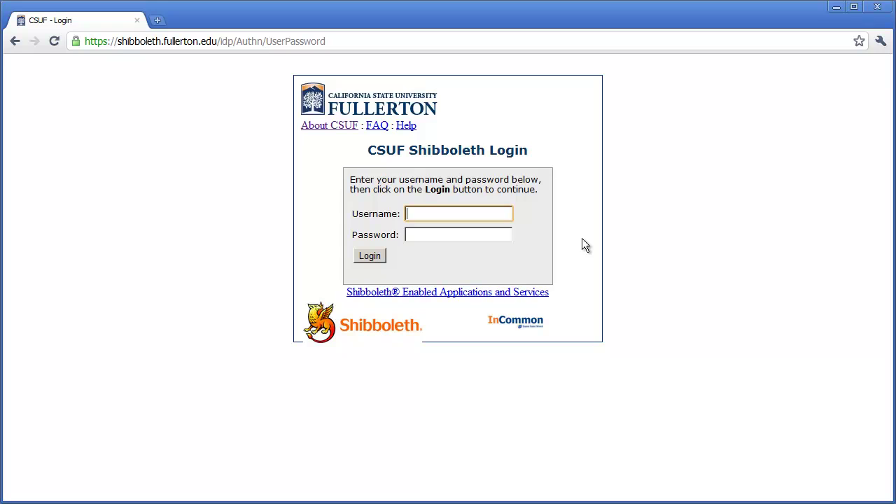
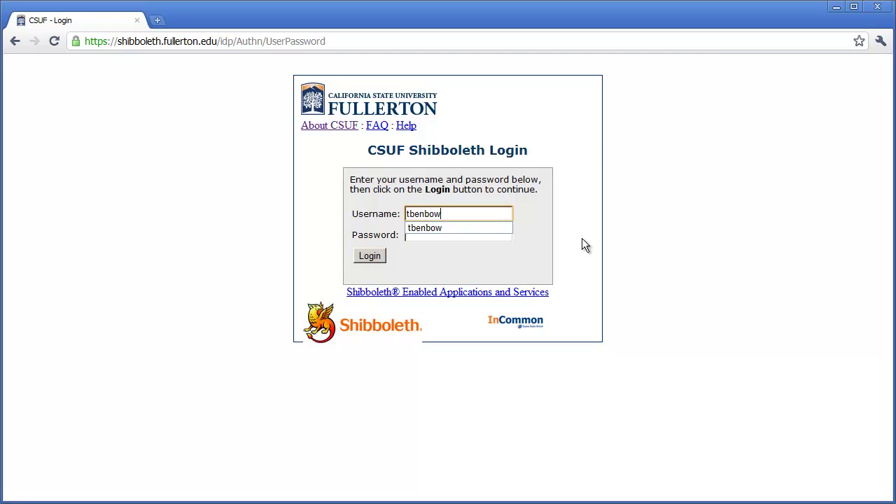
pyautogui.press('Tab')
pyautogui.write('******')
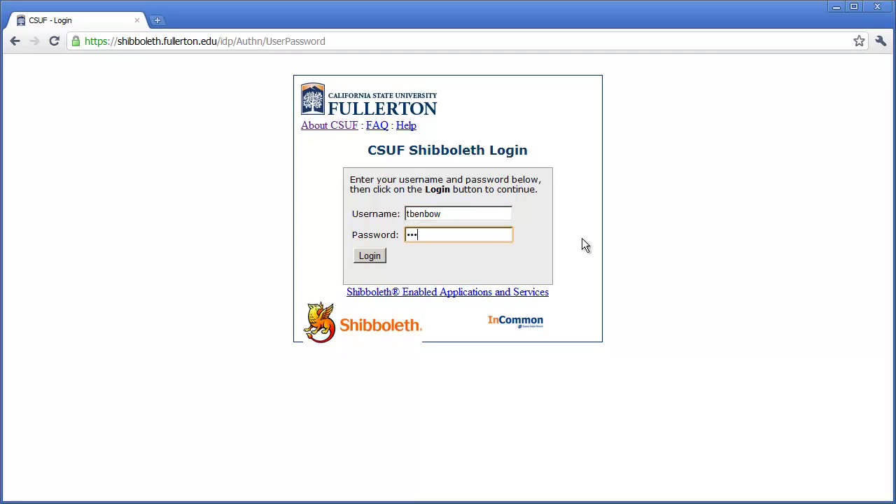
pyautogui.write('****')
pyautogui.click(371, 256)
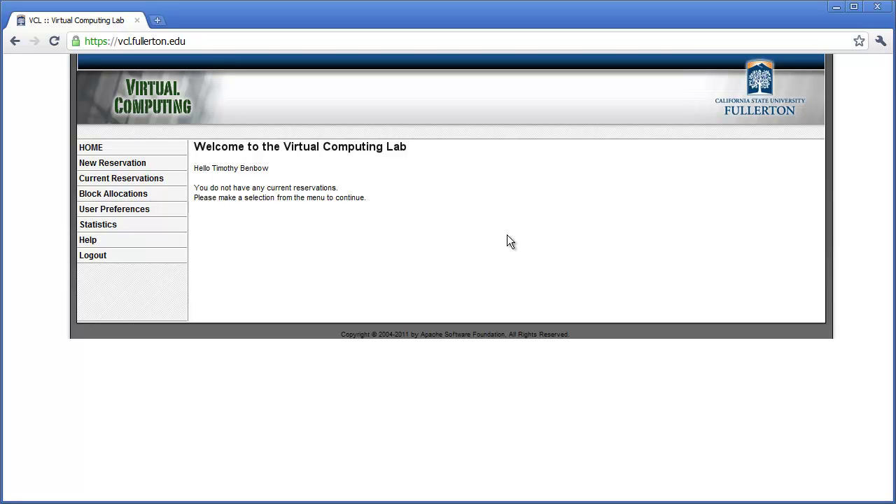
# - Begin a New Reservation and display the available environments list
pyautogui.click(125, 166)
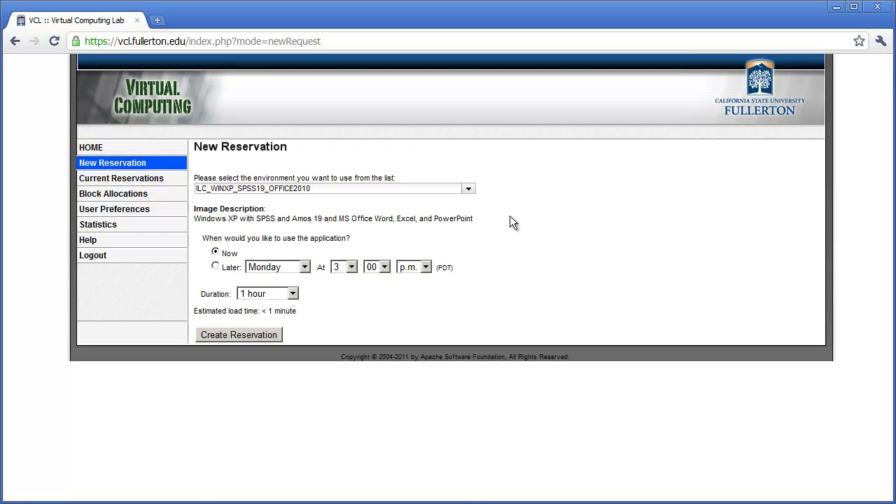
pyautogui.click(469, 190)
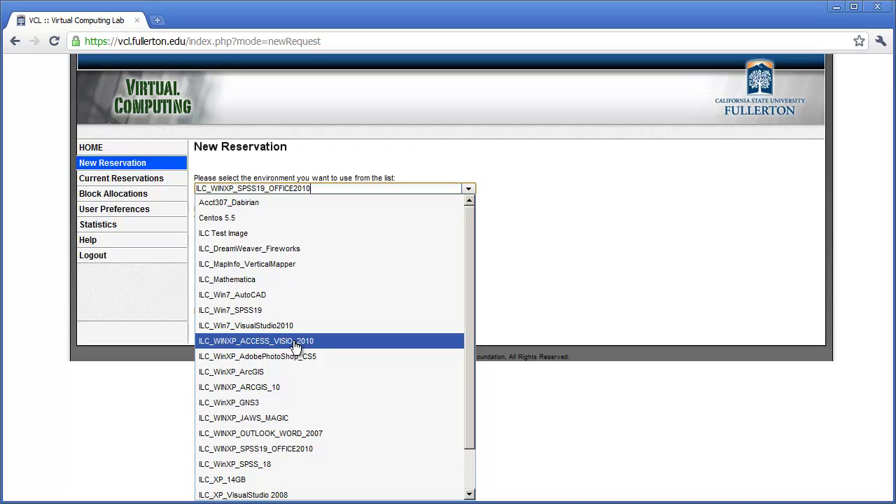
# - Choose ILC_WINXP_SPSS19_OFFICE2010 and keep the reservation starting Now
pyautogui.click(320, 453)
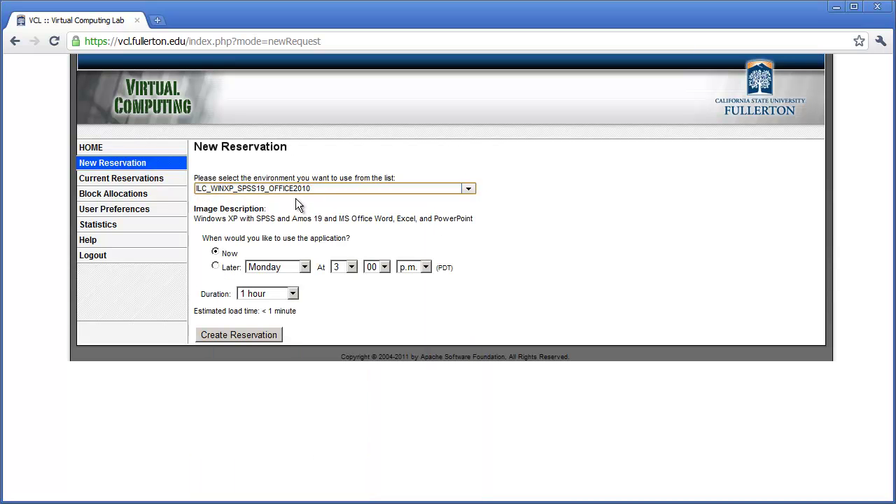
pyautogui.click(215, 267)
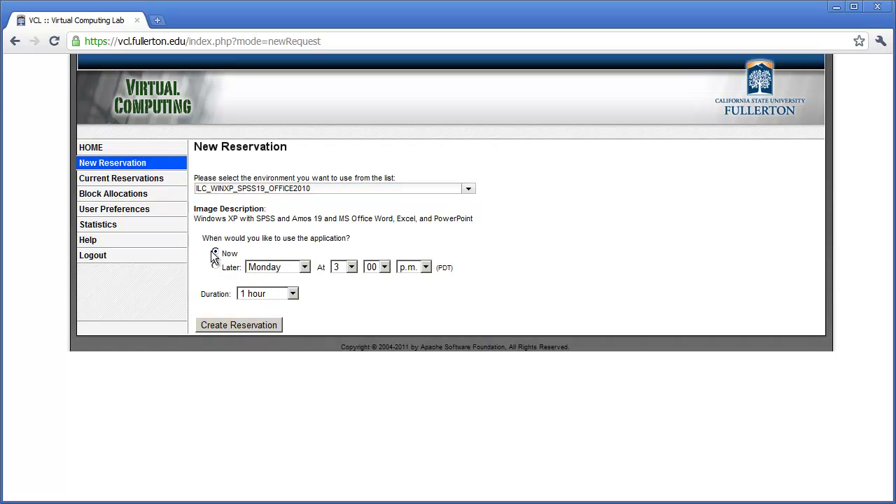
pyautogui.click(215, 254)
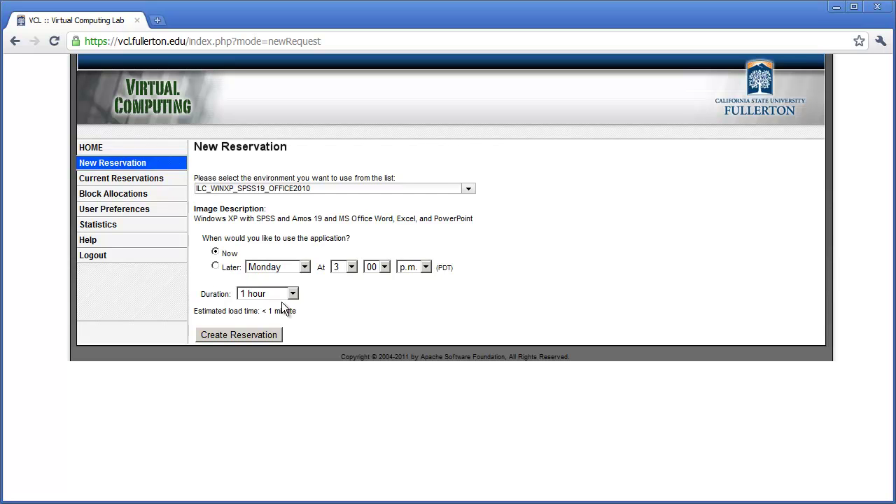
# - Set the reservation duration to 4 hours and submit the Now reservation
pyautogui.click(260, 294)
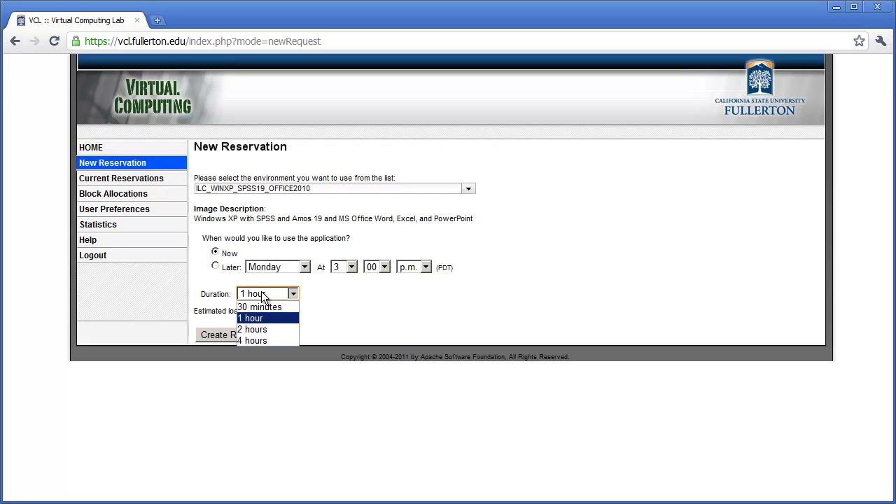
pyautogui.click(256, 341)
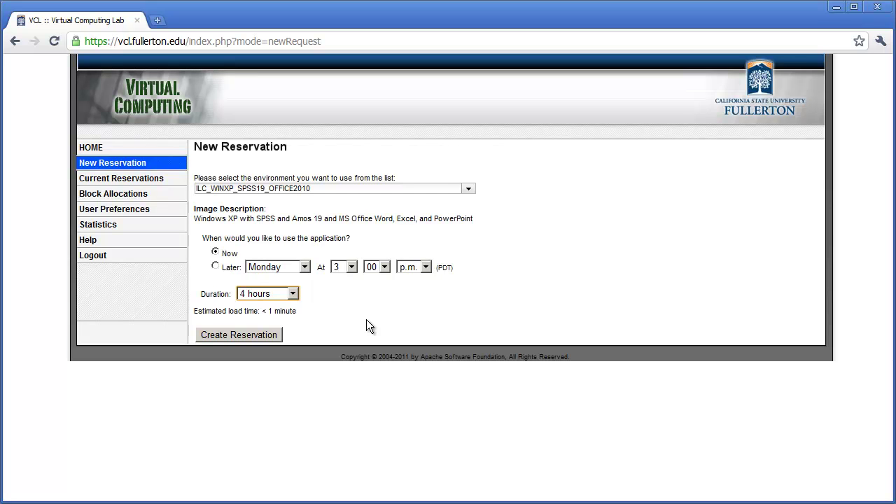
pyautogui.click(227, 336)
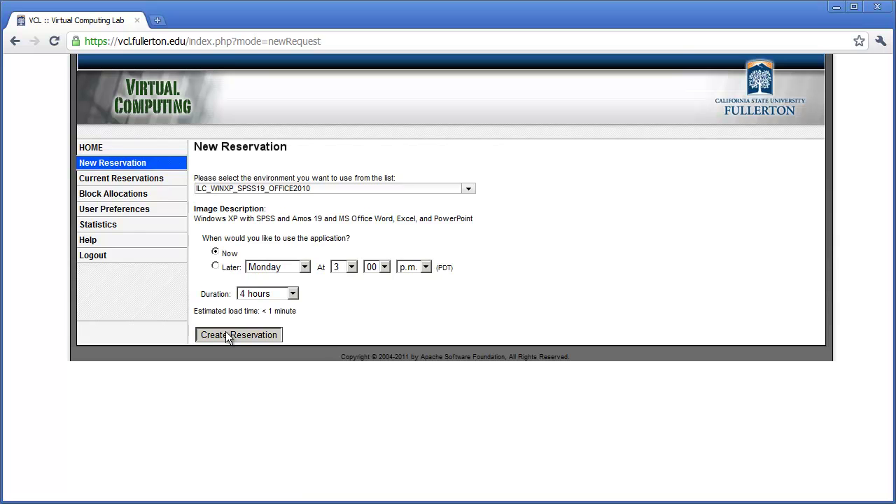
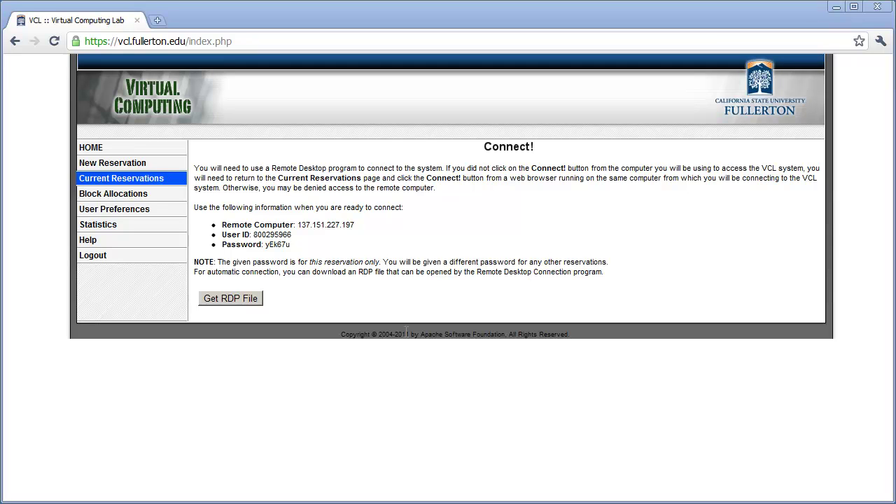
# - Download the reservation's ILC_WINXP_SPSS19 RDP file from the VCL portal and open it
pyautogui.click(240, 299)
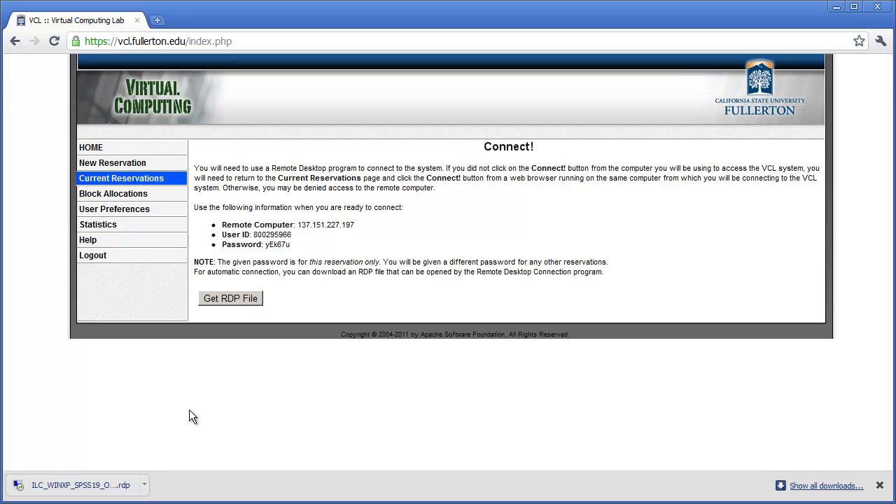
pyautogui.click(86, 484)
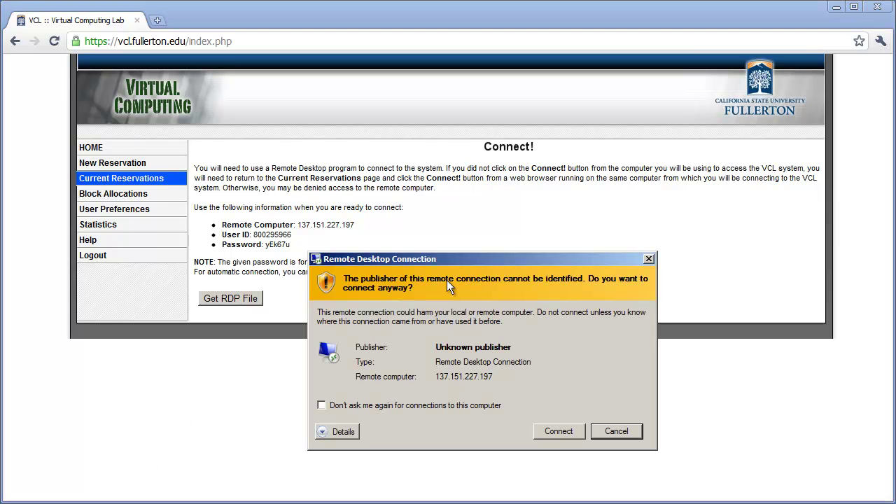
# - Connect to the remote computer despite the unknown-publisher and identity warnings
pyautogui.moveTo(443, 260); pyautogui.dragTo(362, 185)
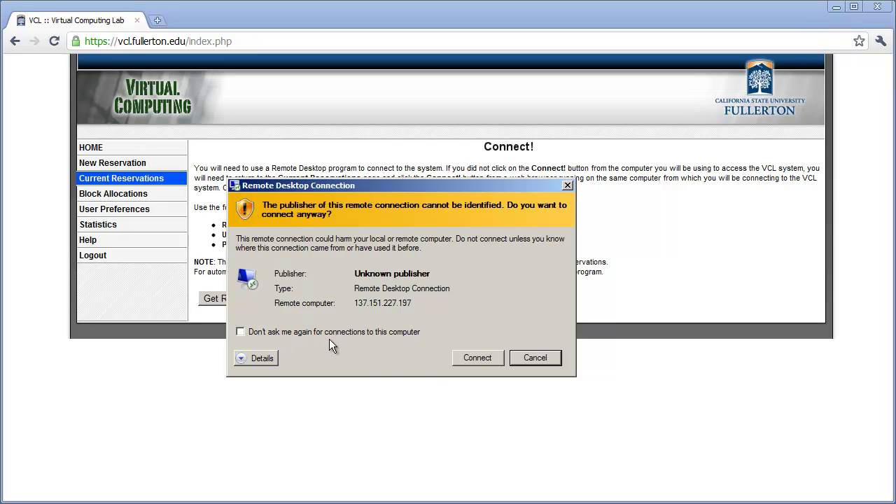
pyautogui.click(484, 354)
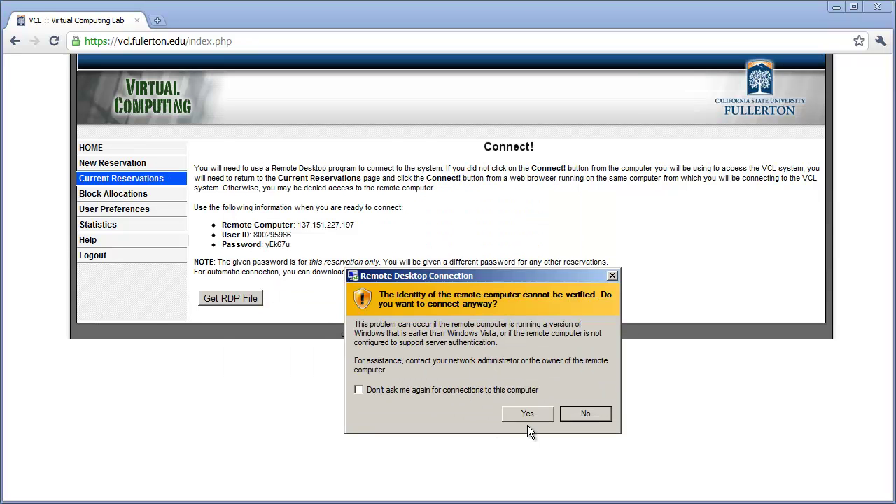
pyautogui.click(526, 416)
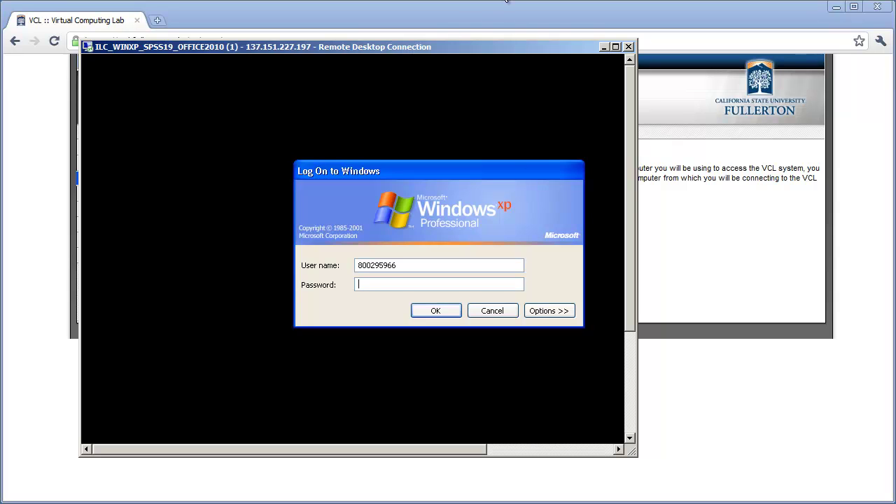
# - Log on to the remote Windows XP session with the reservation password
pyautogui.moveTo(438, 47); pyautogui.dragTo(662, 70)
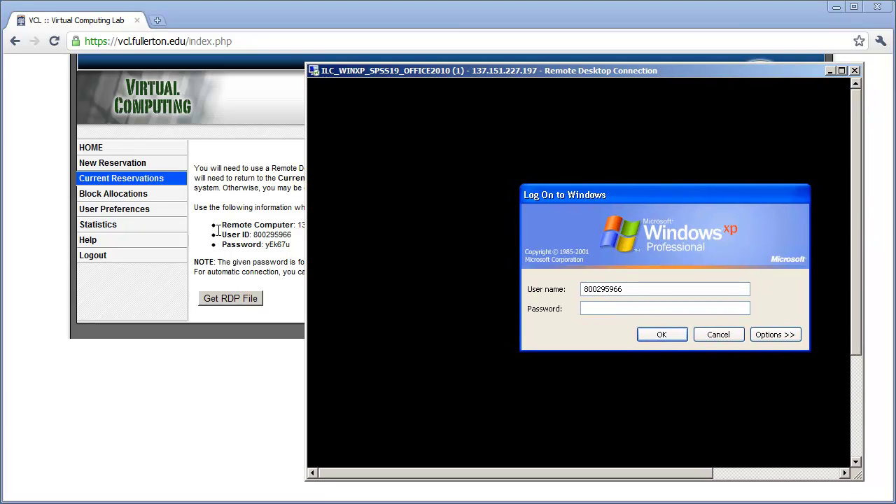
pyautogui.click(670, 334)
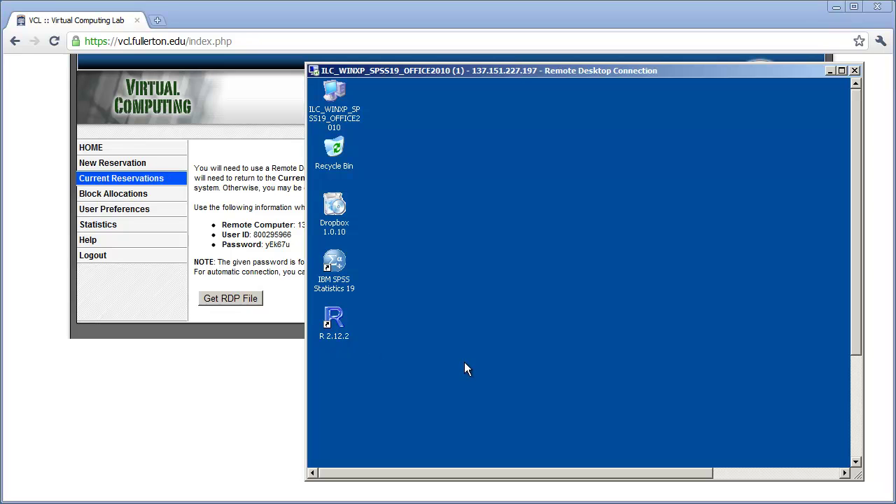
# - Move the session window to the upper left and enlarge it
pyautogui.moveTo(435, 69); pyautogui.dragTo(149, 24)
pyautogui.moveTo(574, 426); pyautogui.dragTo(782, 481)
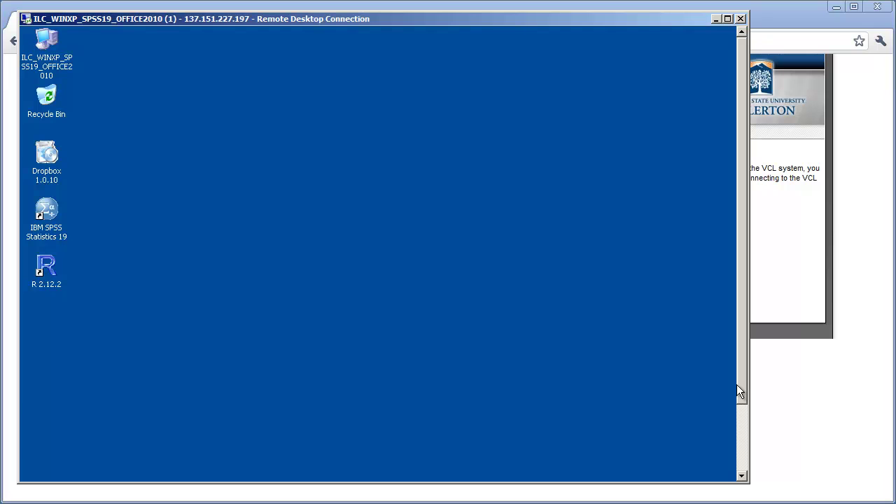
pyautogui.moveTo(743, 390); pyautogui.dragTo(743, 465)
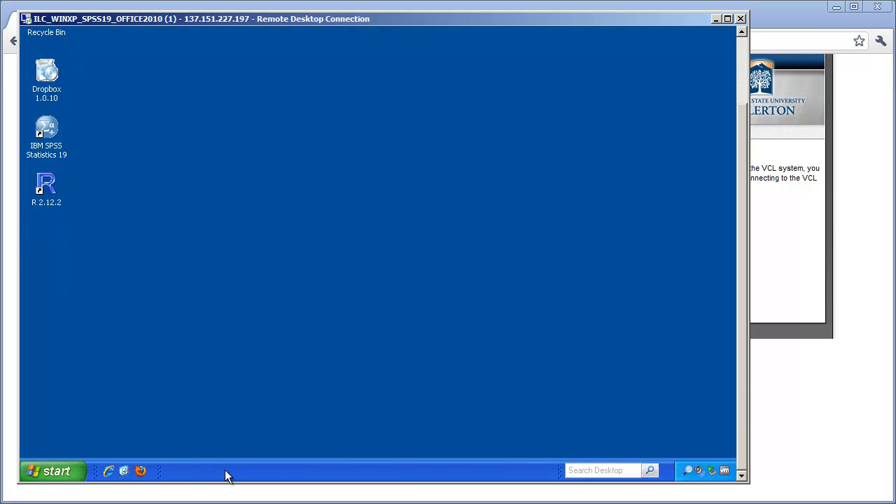
# - Launch Microsoft Excel 2010 from the Microsoft Office programs folder
pyautogui.click(56, 472)
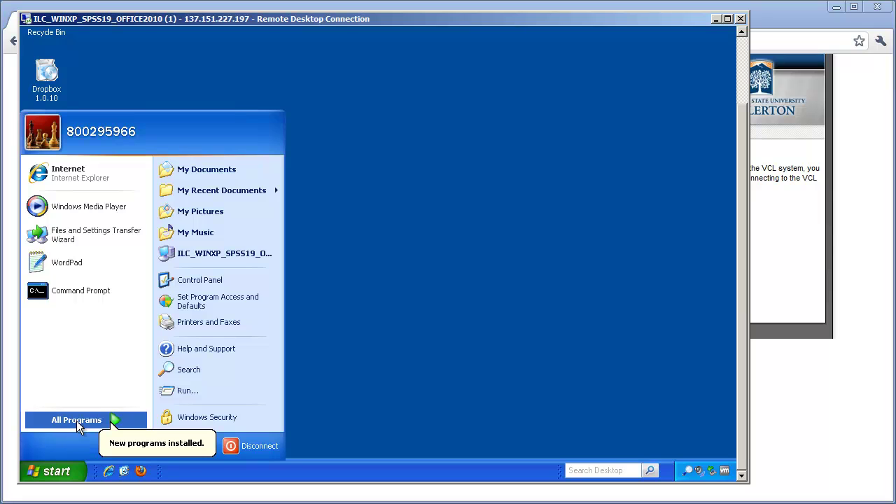
pyautogui.click(79, 423)
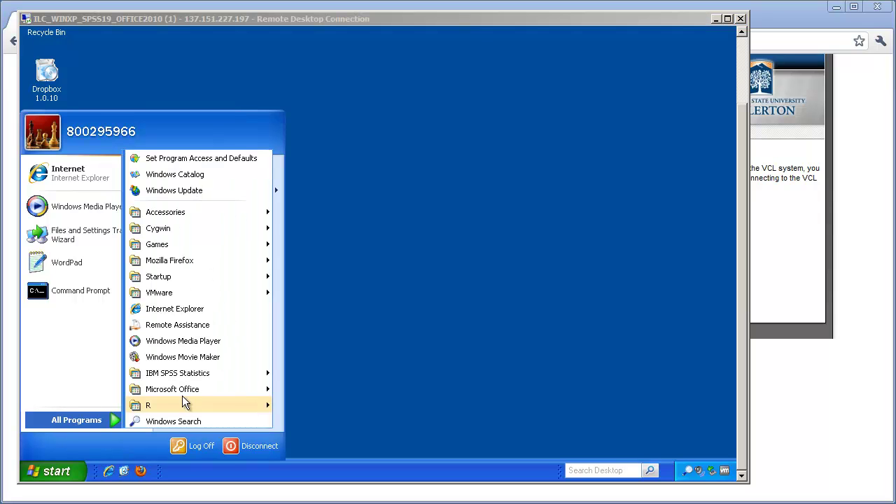
pyautogui.moveTo(181, 396)
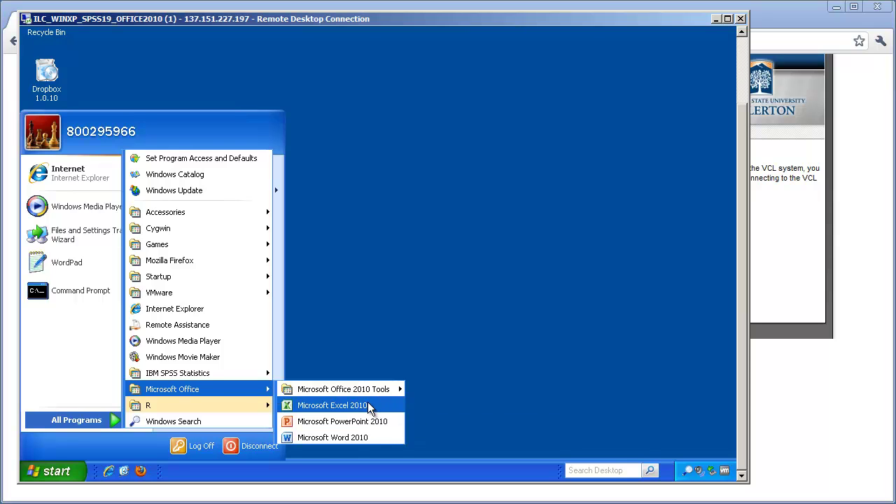
pyautogui.click(369, 406)
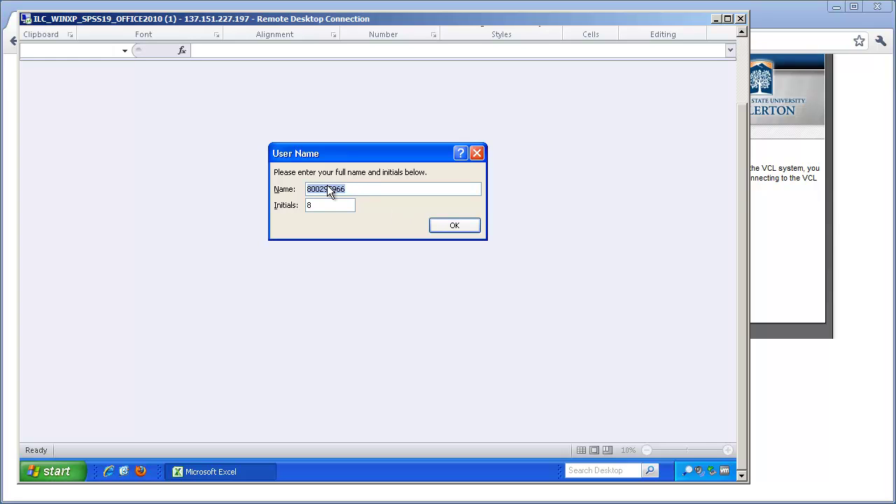
# - Accept the user name, skip activation, and keep Office update settings unchanged
pyautogui.click(457, 225)
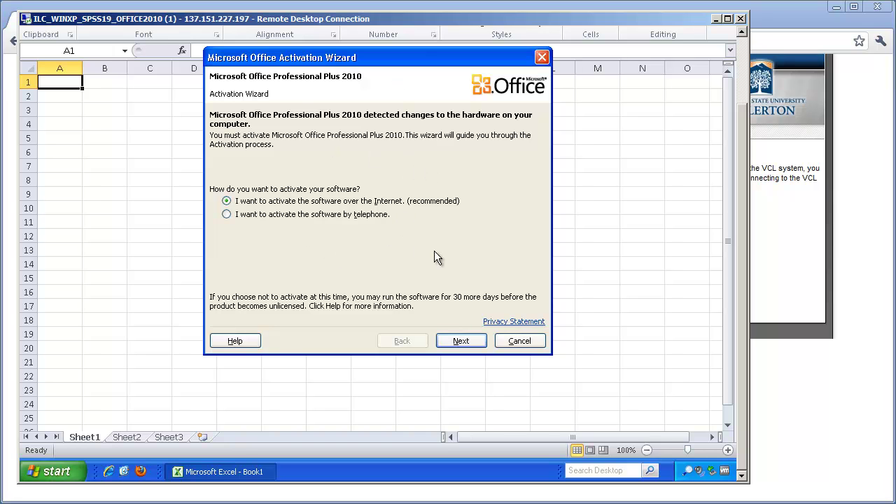
pyautogui.click(520, 341)
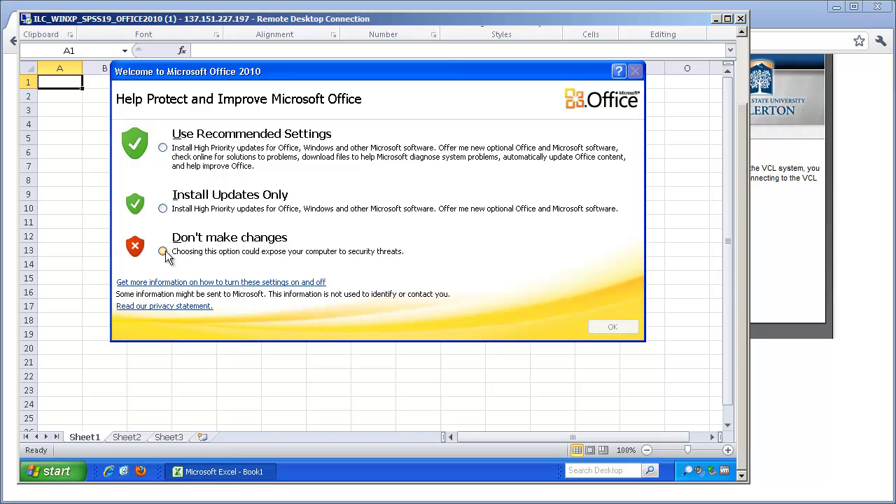
pyautogui.click(163, 252)
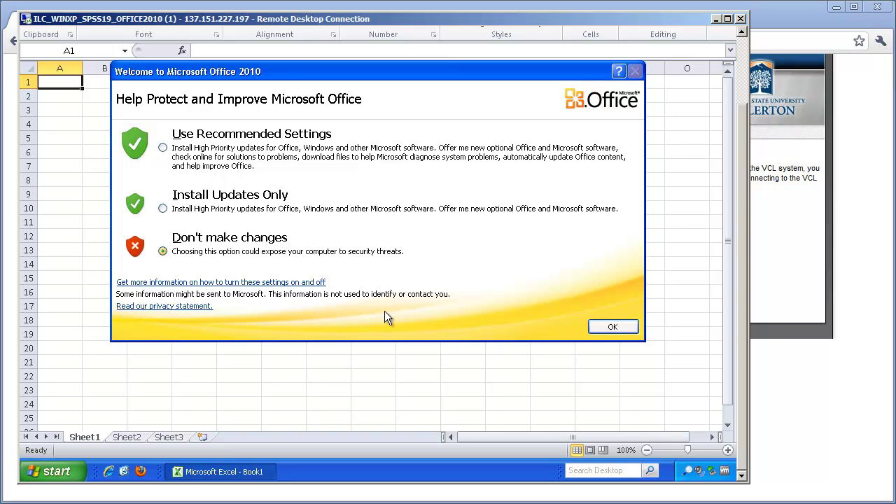
pyautogui.click(612, 328)
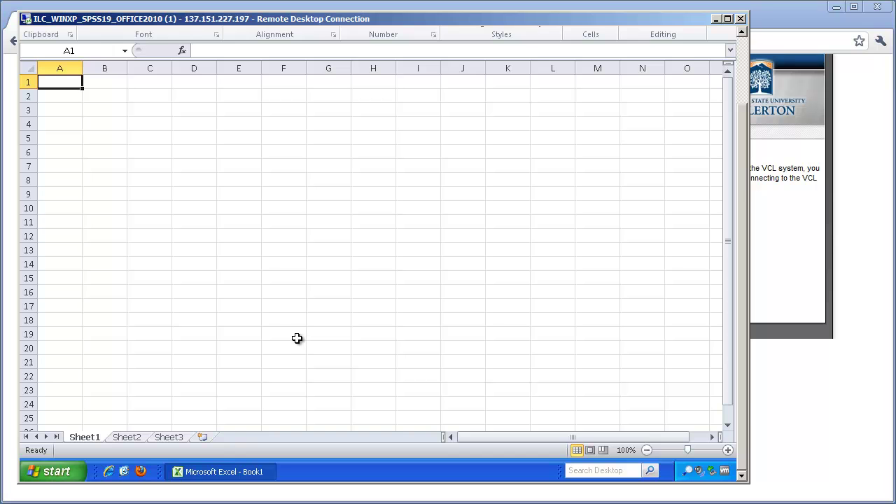
pyautogui.rightClick(235, 475)
# - Close Excel, then open the My Documents folder and close it again
pyautogui.click(258, 460)
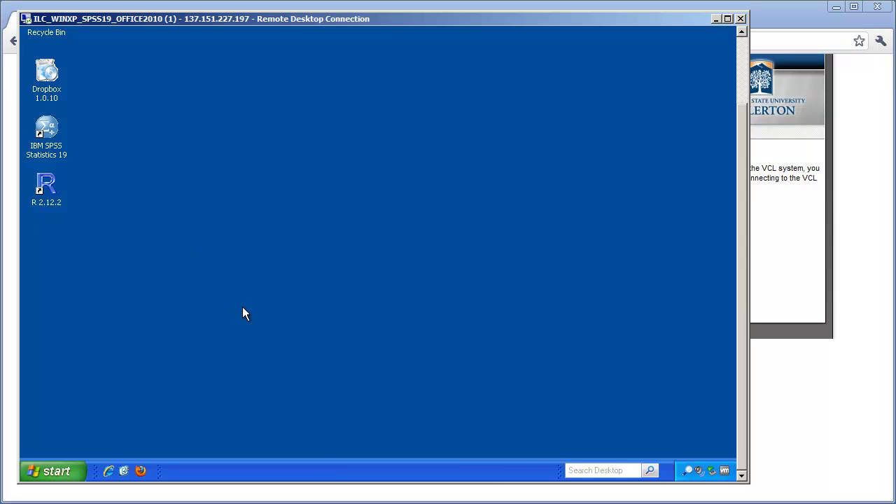
pyautogui.click(58, 469)
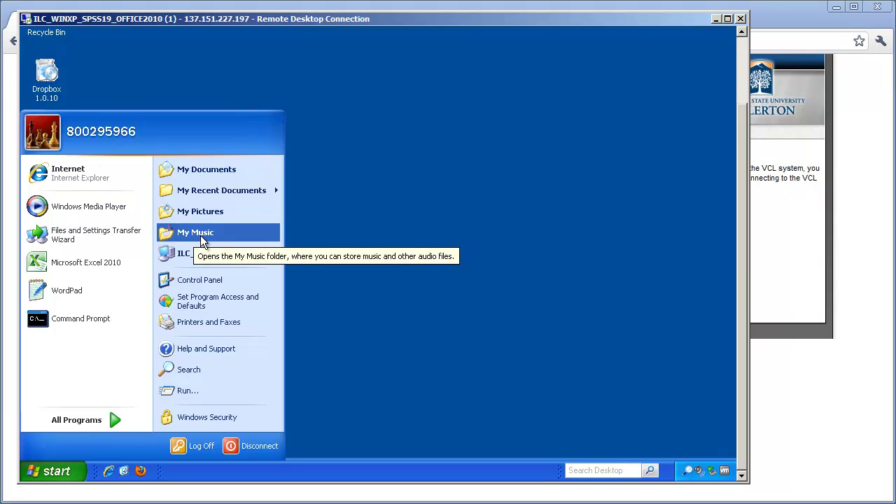
pyautogui.click(208, 170)
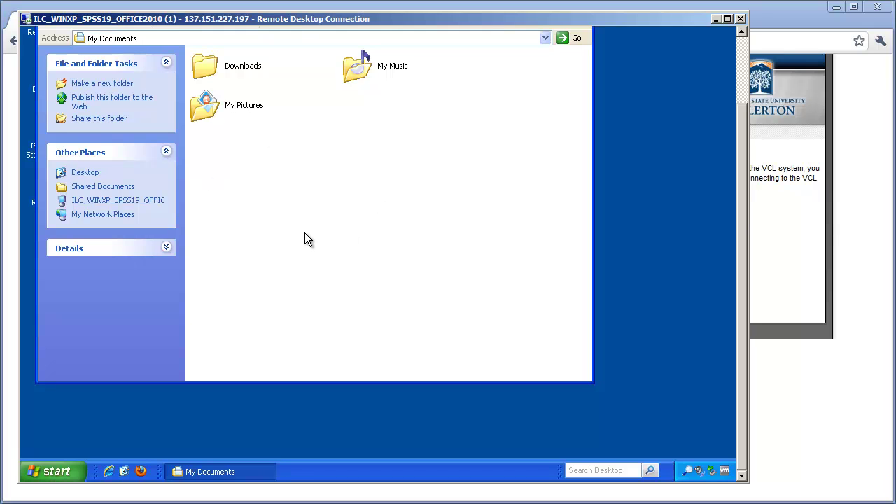
pyautogui.click(457, 37)
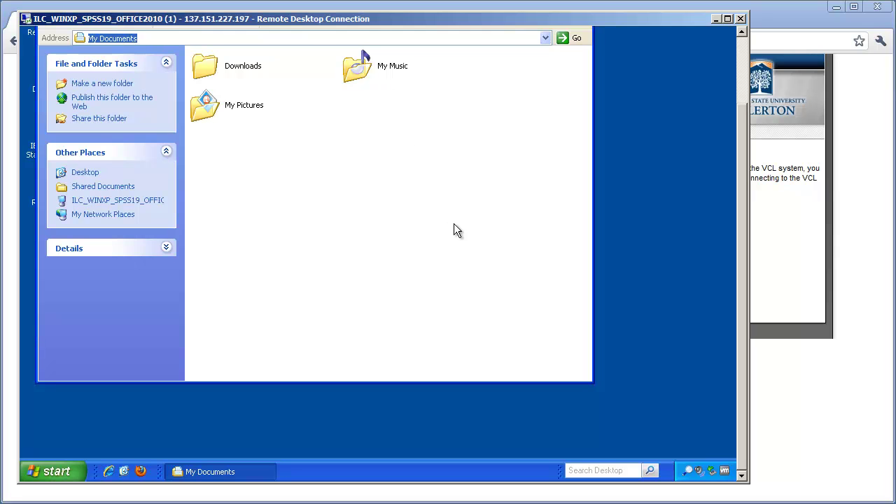
pyautogui.click(741, 67)
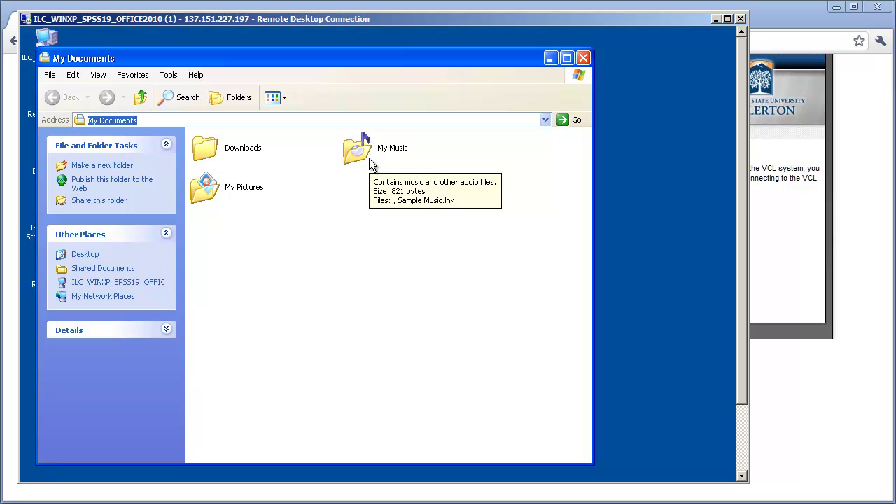
pyautogui.click(585, 59)
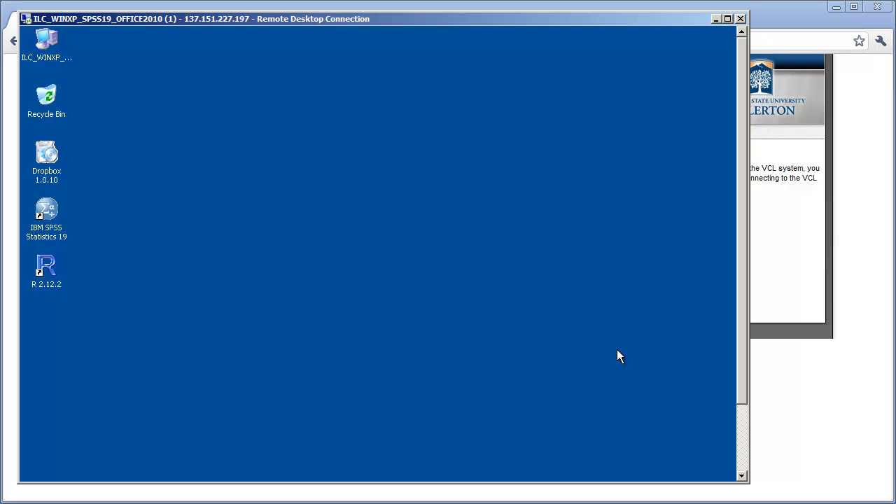
# - Open My Computer and view details of Local Disk (C:) and the local PC's mapped C drive
pyautogui.click(51, 47)
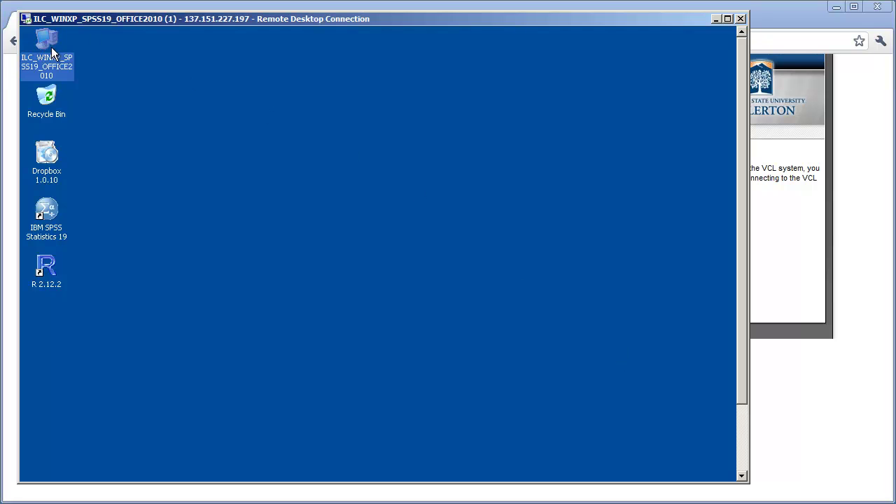
pyautogui.doubleClick(45, 45)
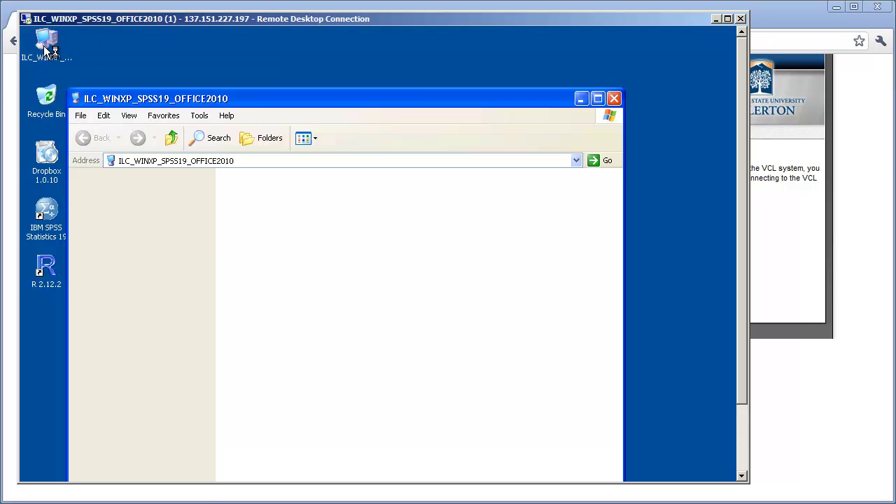
pyautogui.moveTo(274, 103); pyautogui.dragTo(309, 59)
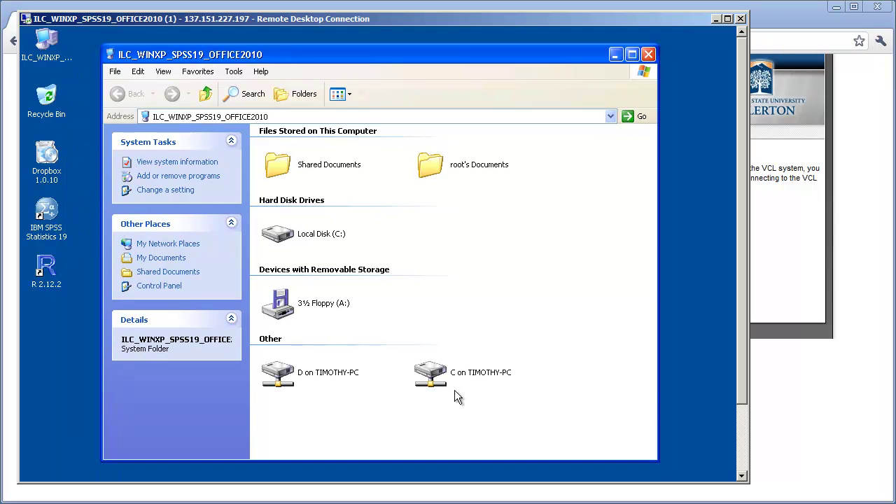
pyautogui.click(301, 235)
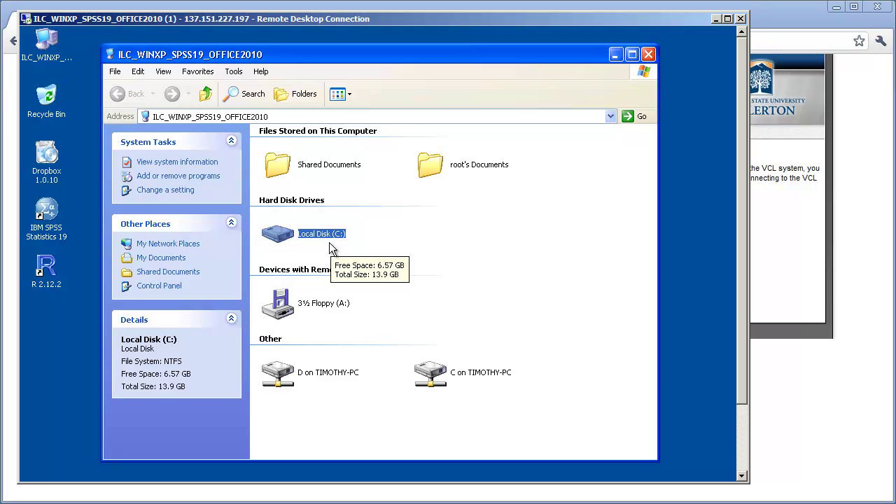
pyautogui.click(463, 382)
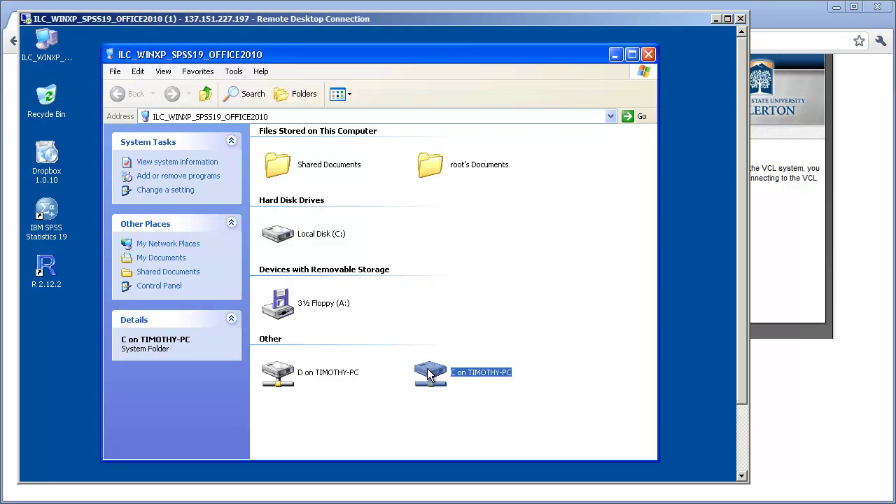
pyautogui.click(365, 414)
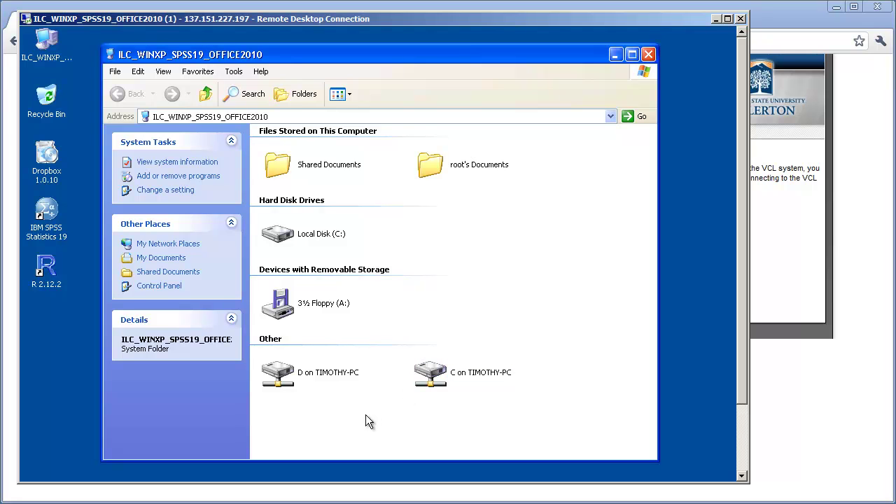